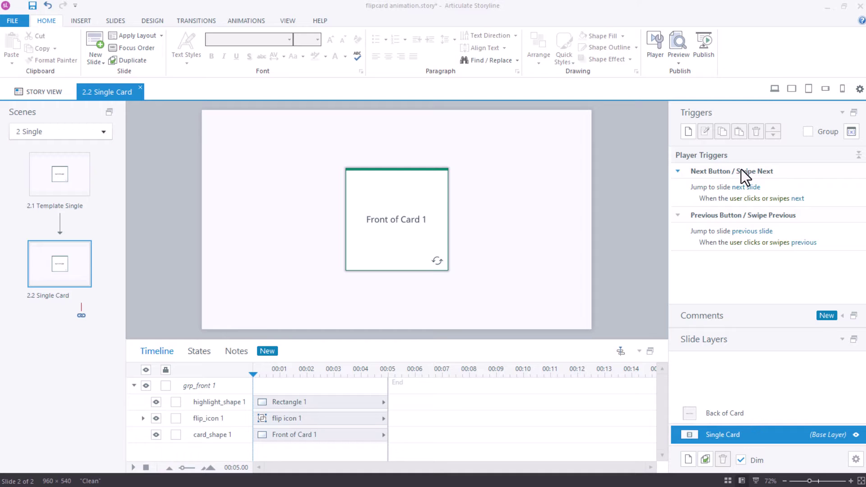
- Examine the parts of the front card group on the base layer and compare them with the Back of Card layer
click(376, 173)
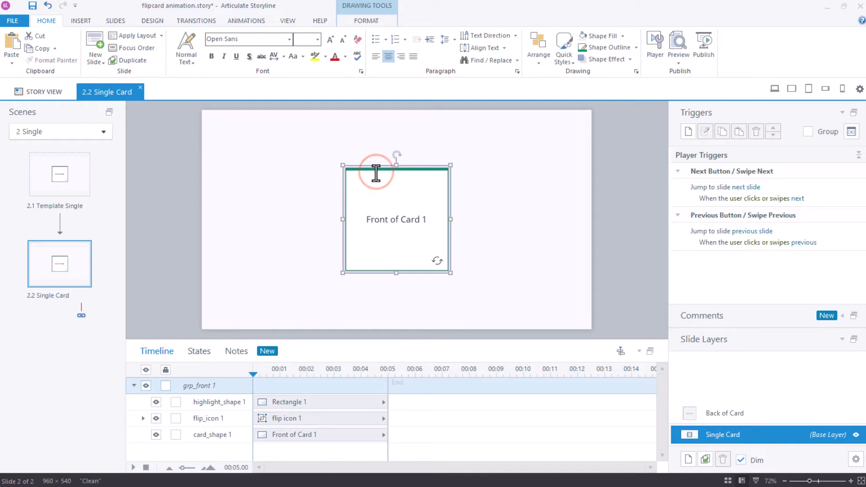
click(295, 435)
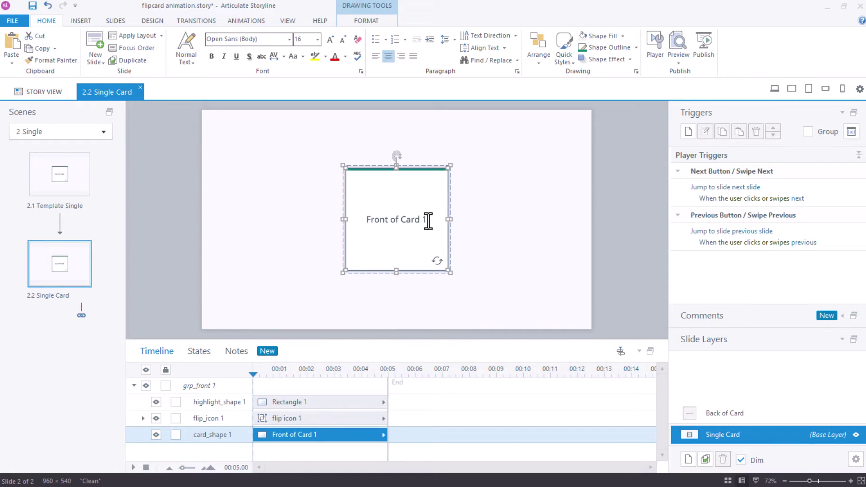
click(319, 420)
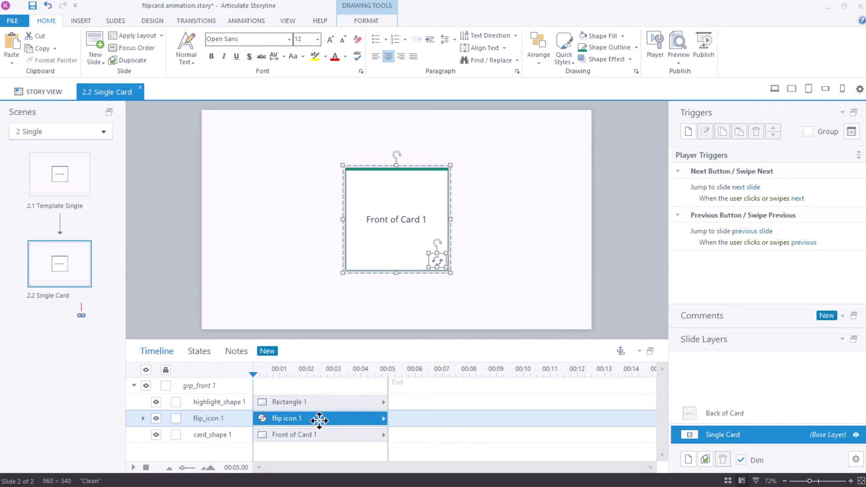
click(319, 403)
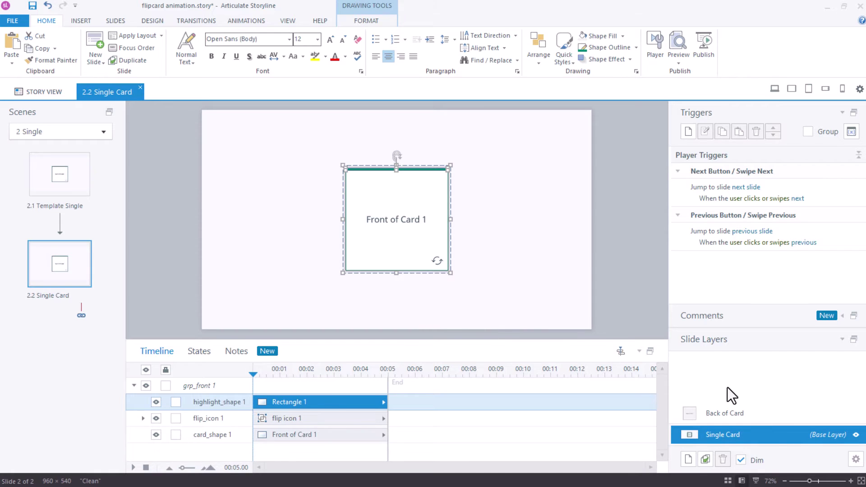
click(747, 416)
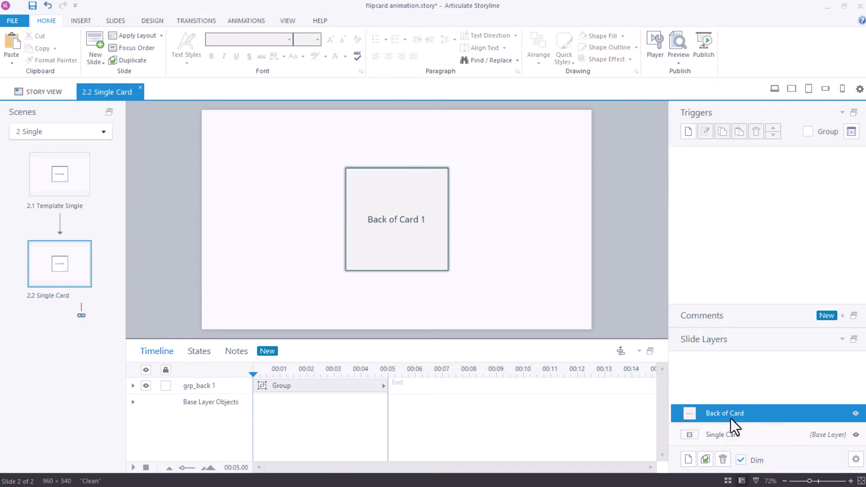
click(729, 436)
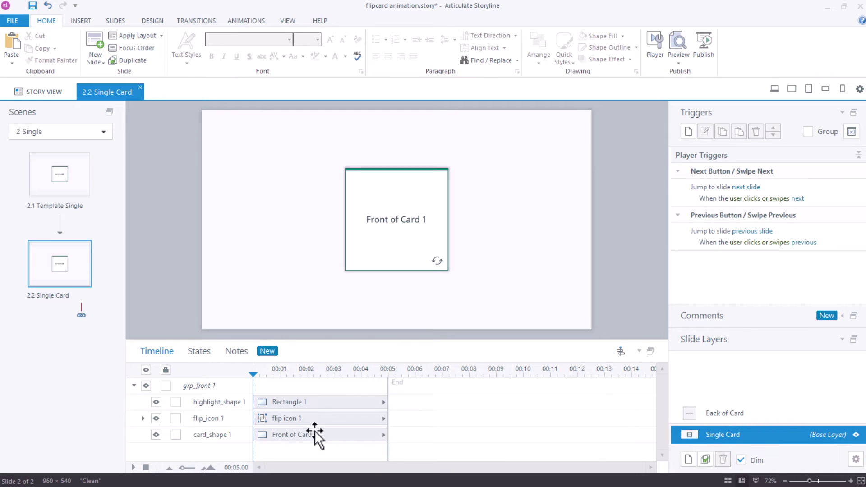
click(762, 418)
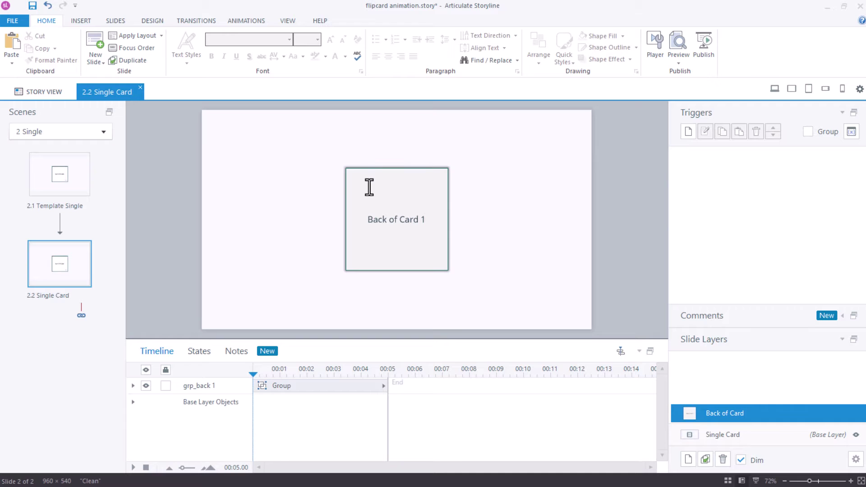
click(717, 433)
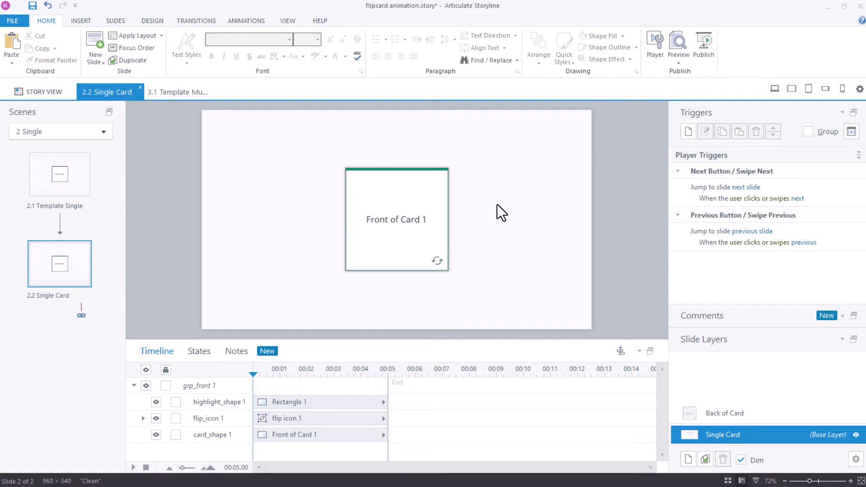
- Add a trigger to grp_front 1 that shows the Back of Card layer when the user clicks the group
click(203, 386)
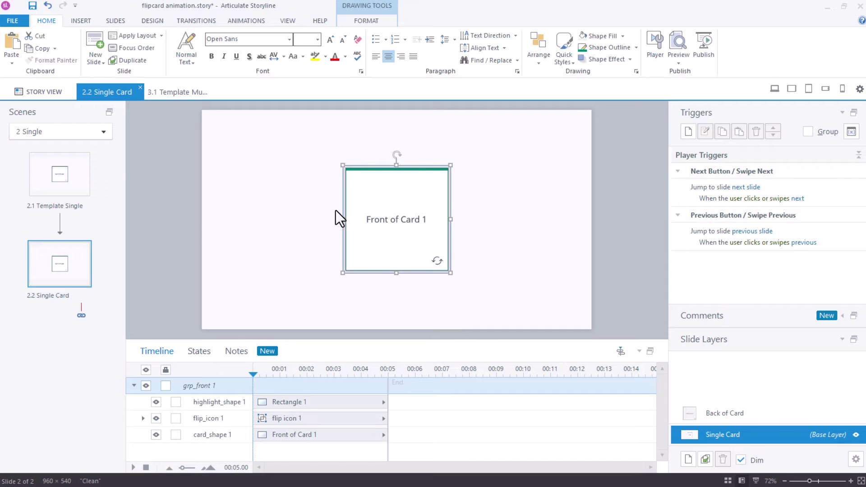
click(689, 132)
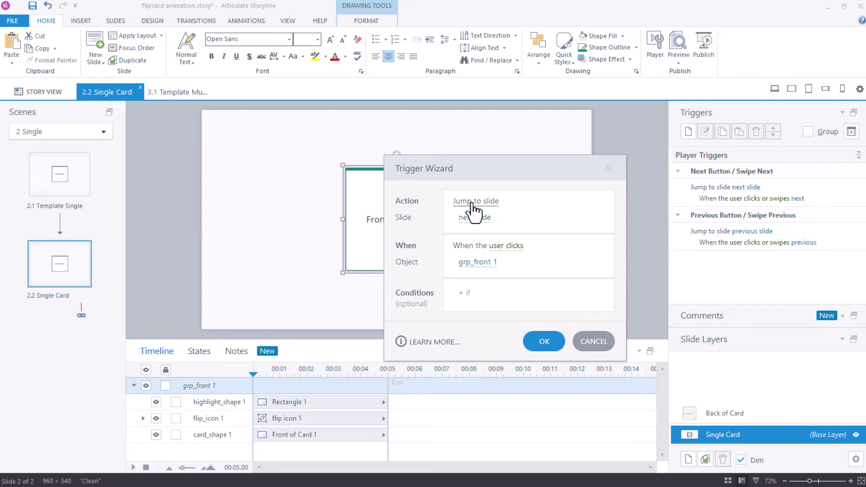
click(471, 201)
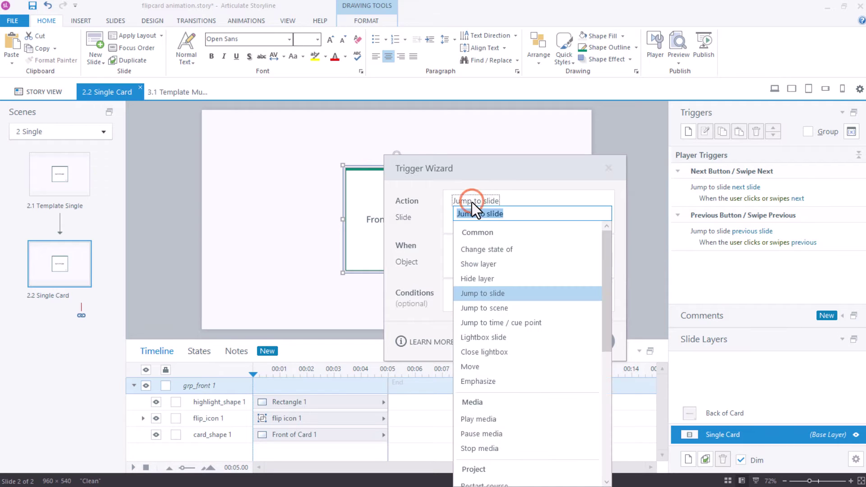
click(485, 265)
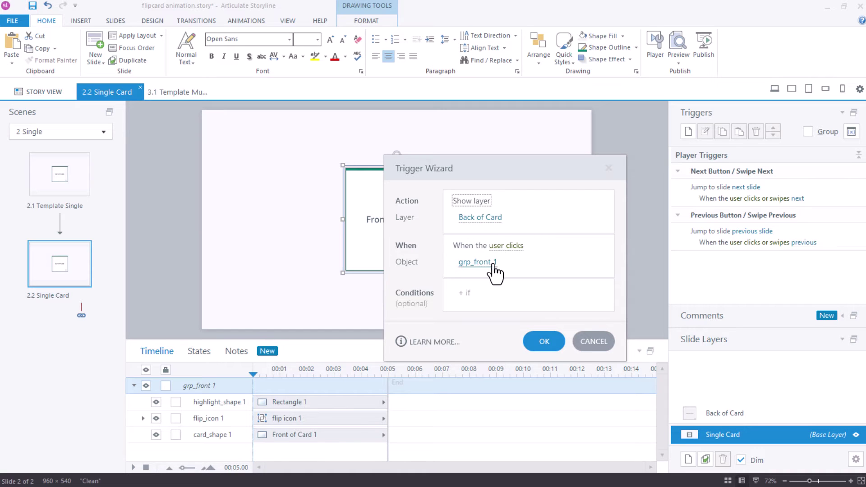
click(545, 342)
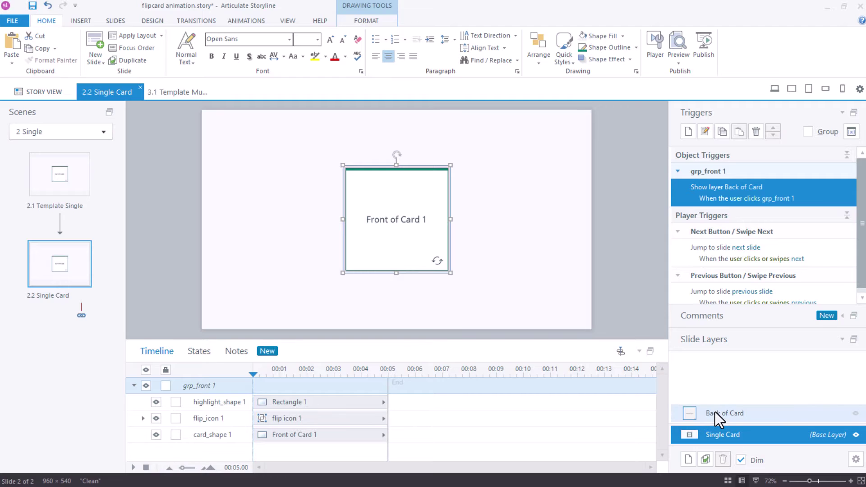
- On the Back of Card layer, hide the base layer's grp_front 1 group
click(733, 415)
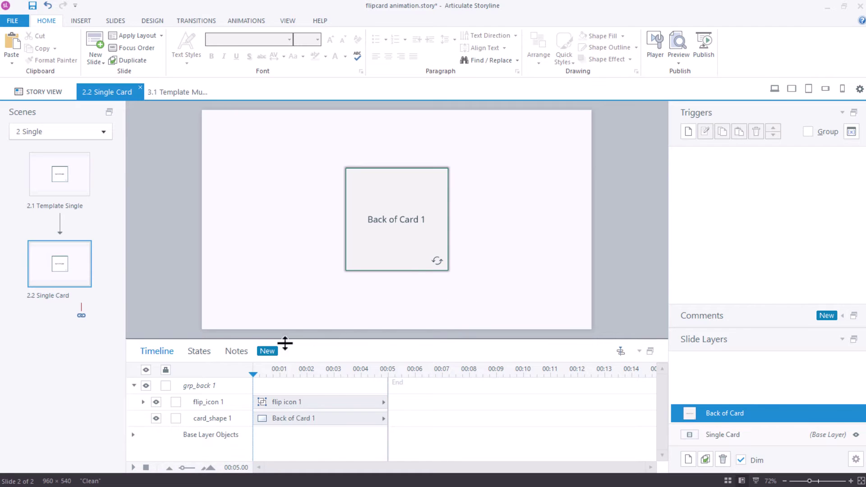
click(133, 435)
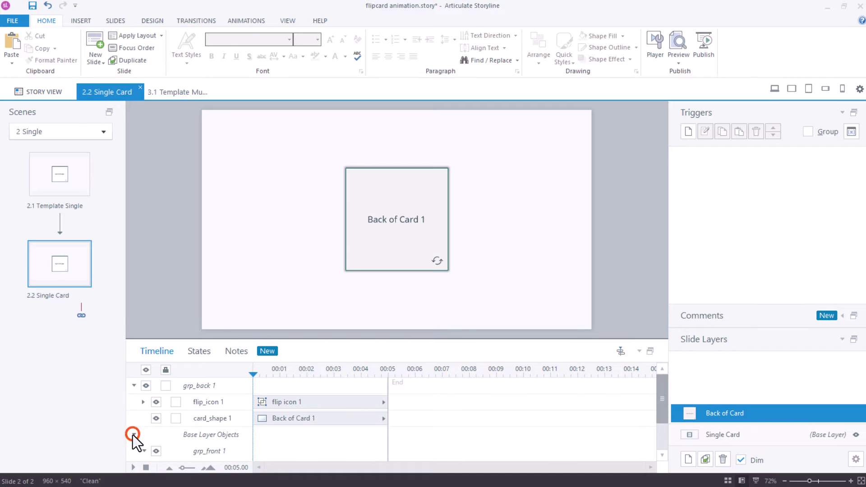
scroll(230, 408, down, 3)
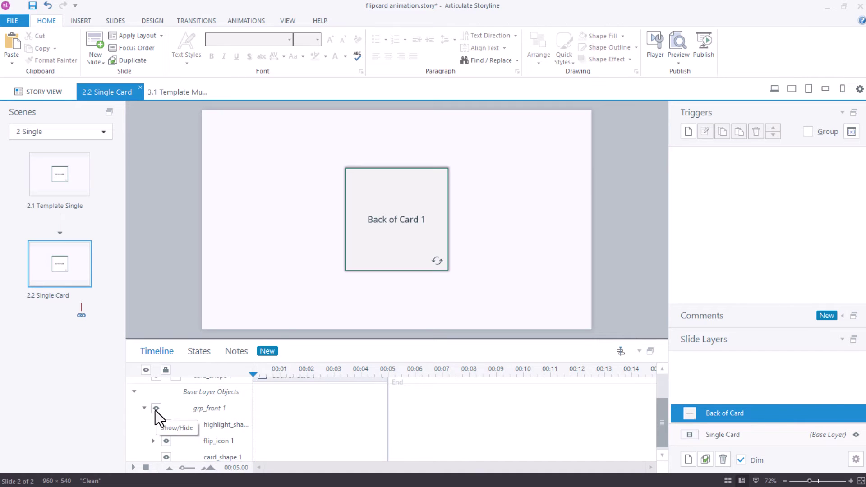
click(155, 409)
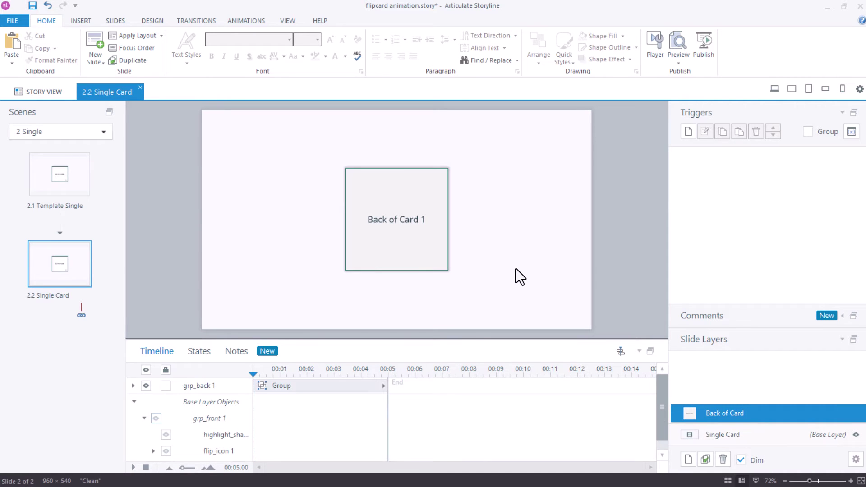
- Give the back card group a Swivel entrance animation with a duration of 0.2 seconds
click(397, 169)
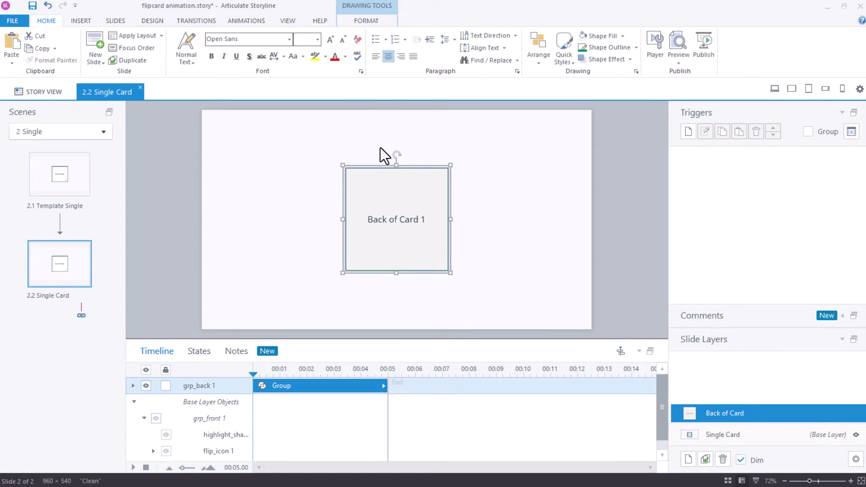
click(247, 19)
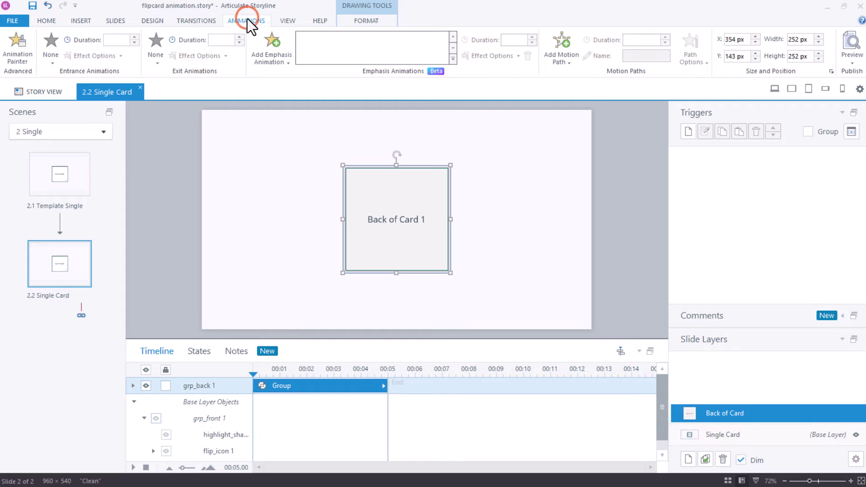
click(50, 64)
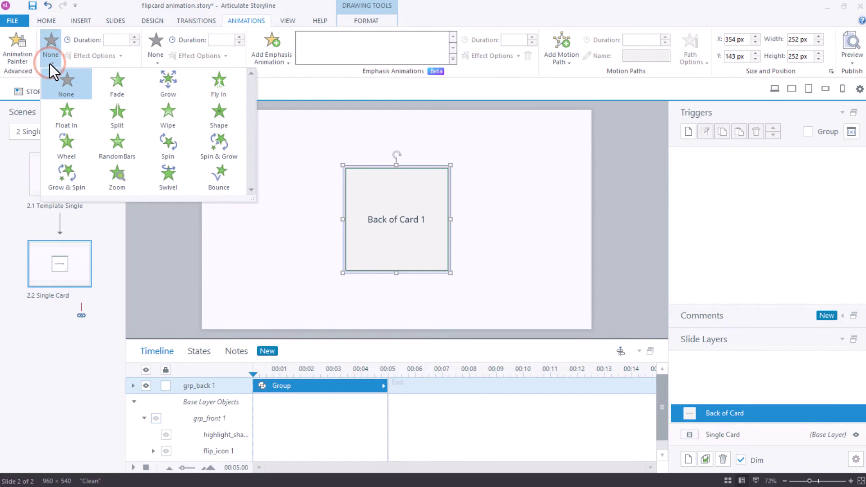
click(175, 181)
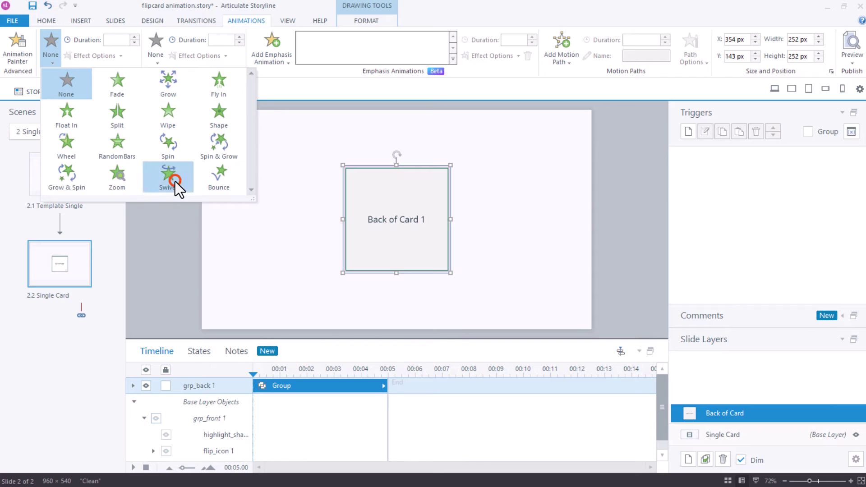
click(127, 41)
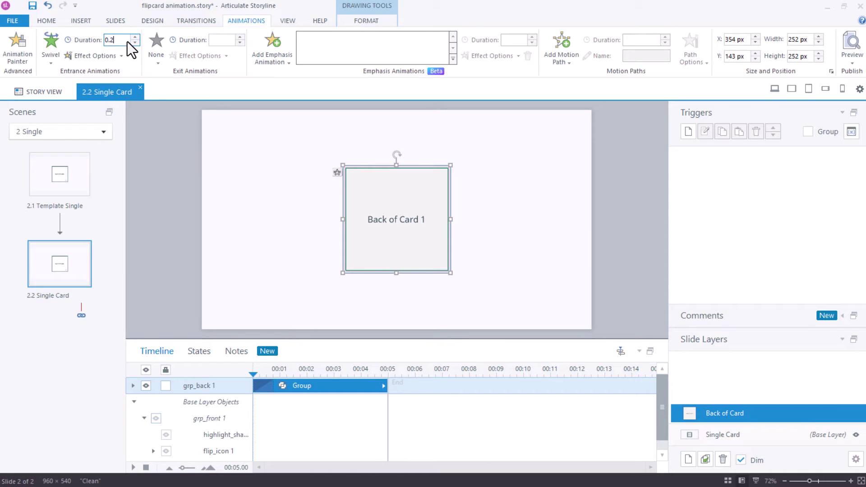
text(0.2)
key(Return)
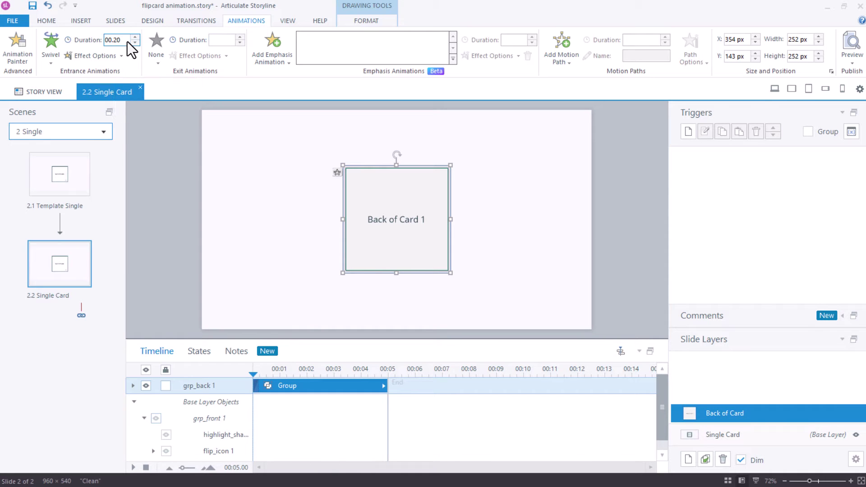
- Give the back card group a Swivel exit animation with a duration of 0.15 seconds
click(157, 64)
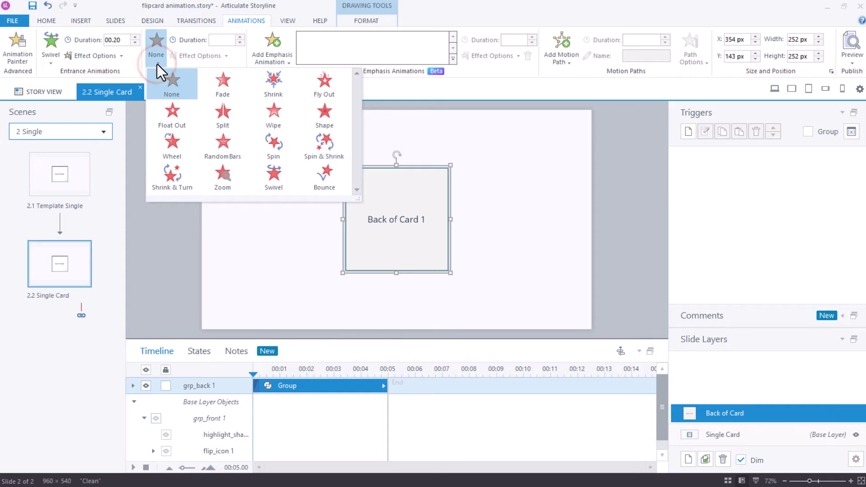
click(267, 180)
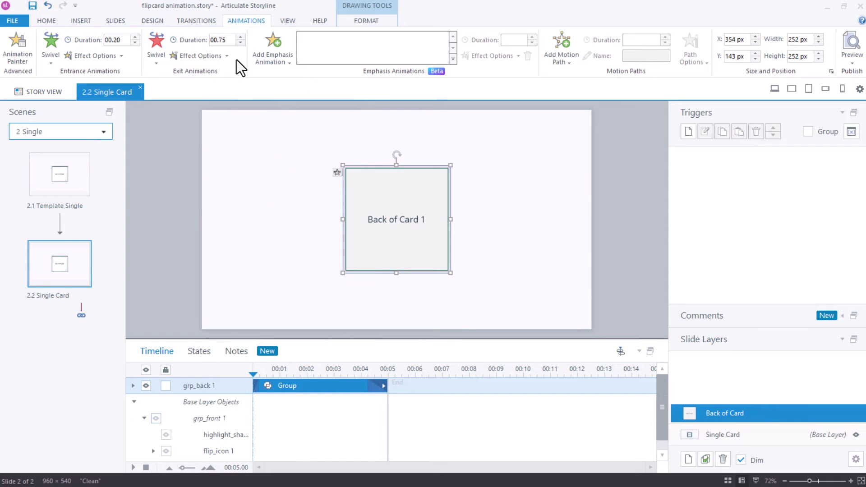
drag(230, 40, 217, 40)
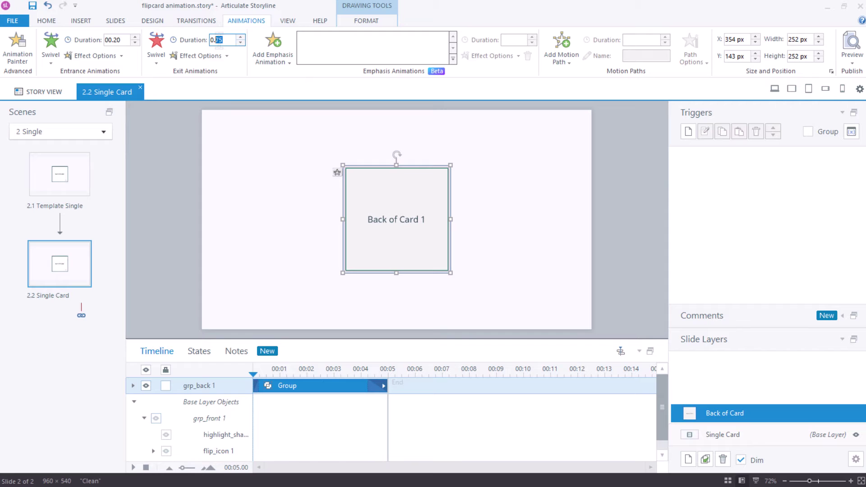
text(15)
key(Return)
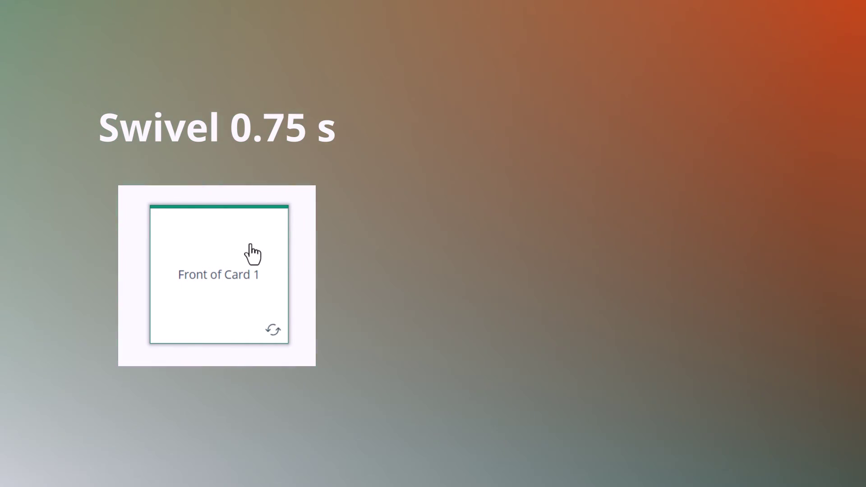
click(251, 247)
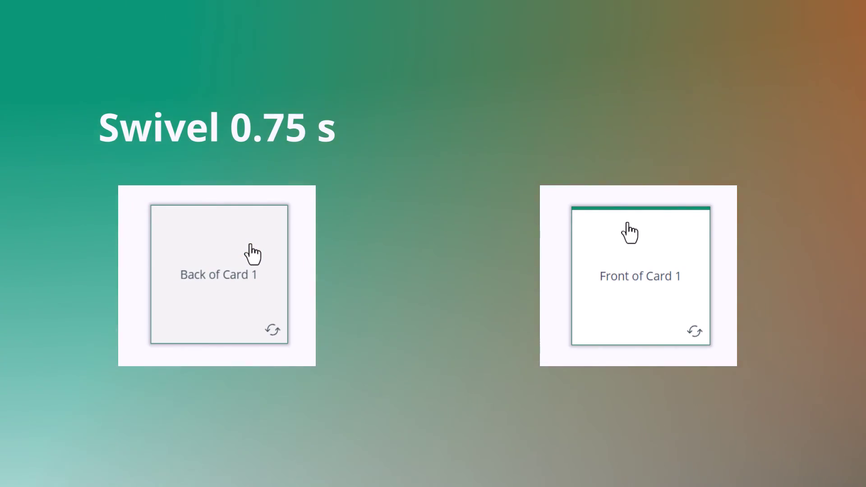
click(628, 228)
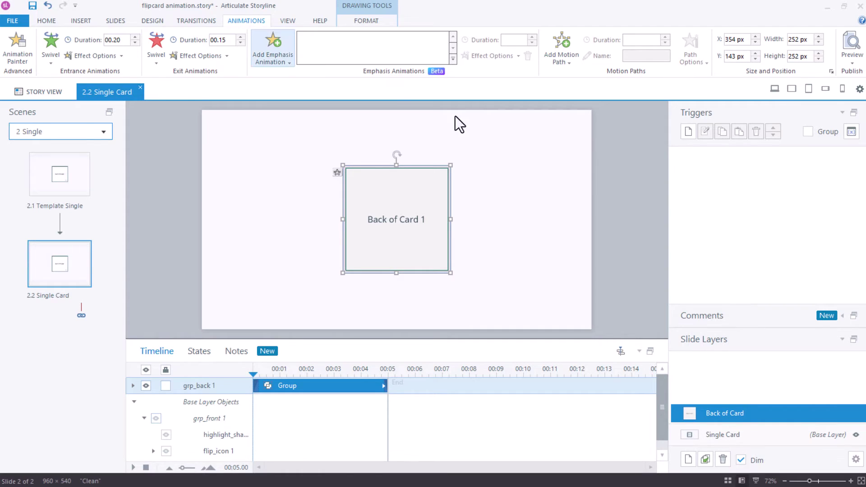
- Set the Back of Card layer's properties to hide the slide layer when its timeline finishes
click(617, 243)
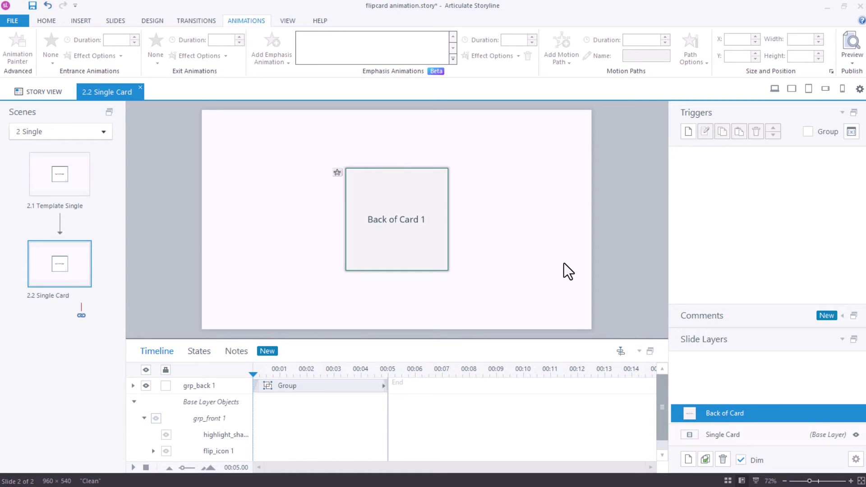
click(856, 460)
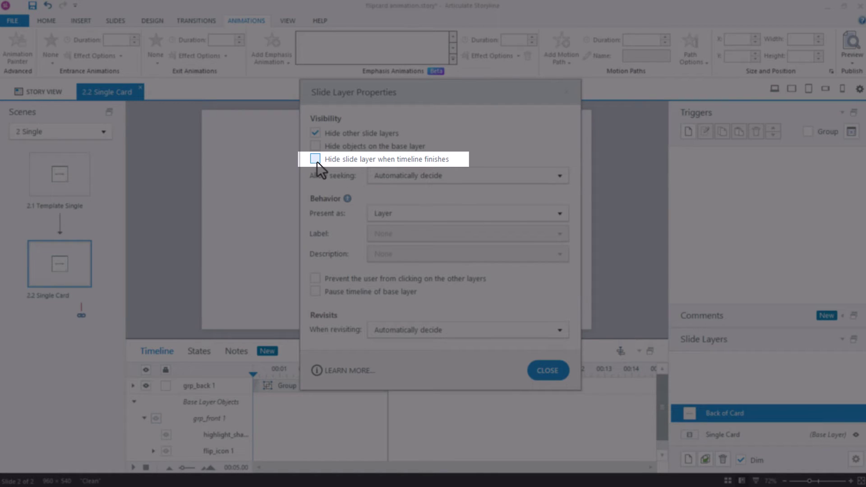
click(315, 159)
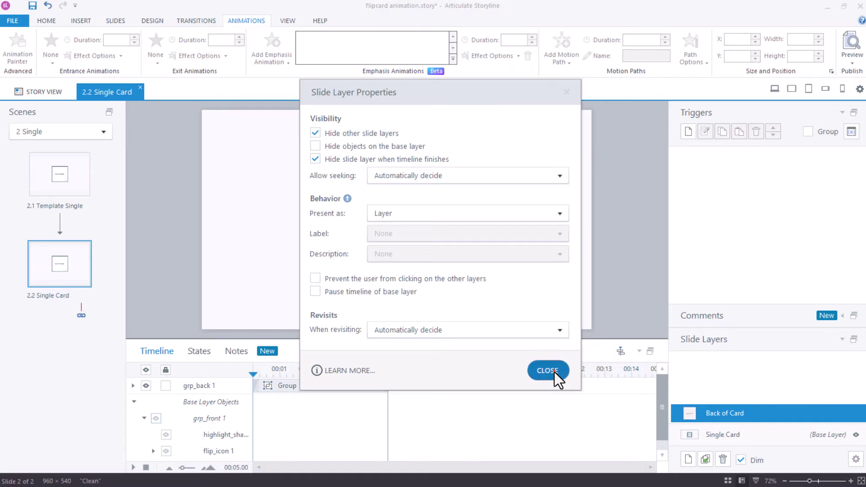
click(554, 372)
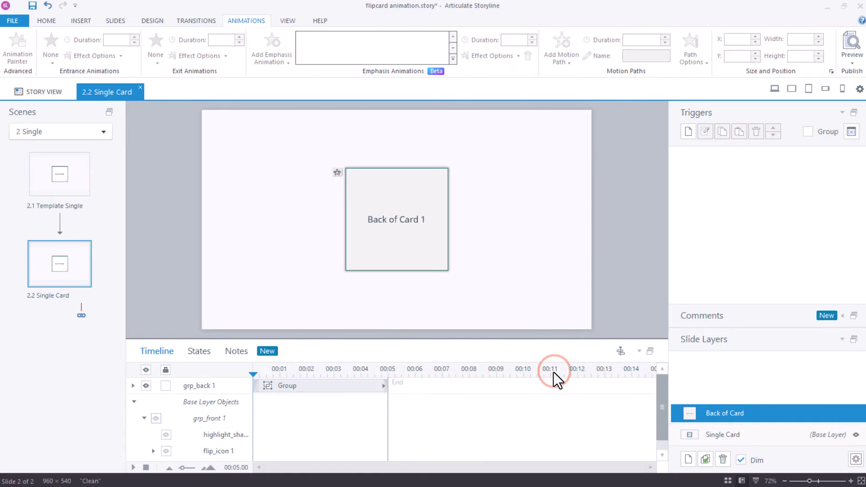
- Review the front card's show-layer trigger on the base layer and return to the Back of Card layer
click(721, 435)
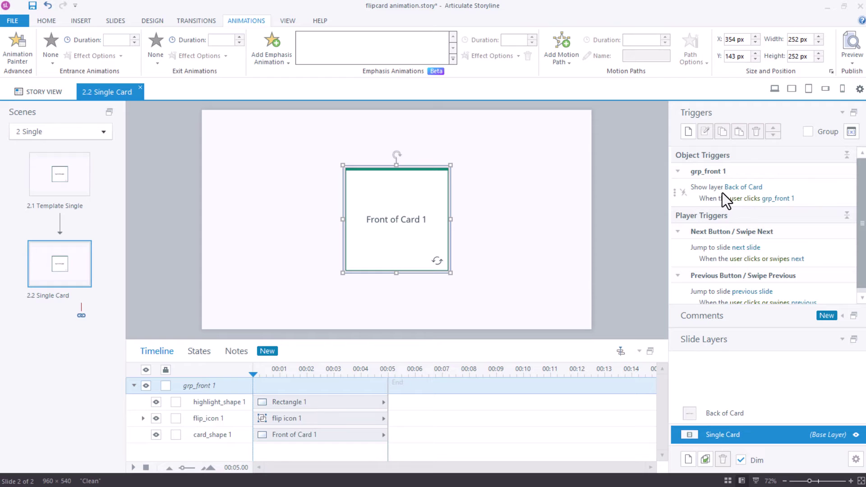
click(725, 416)
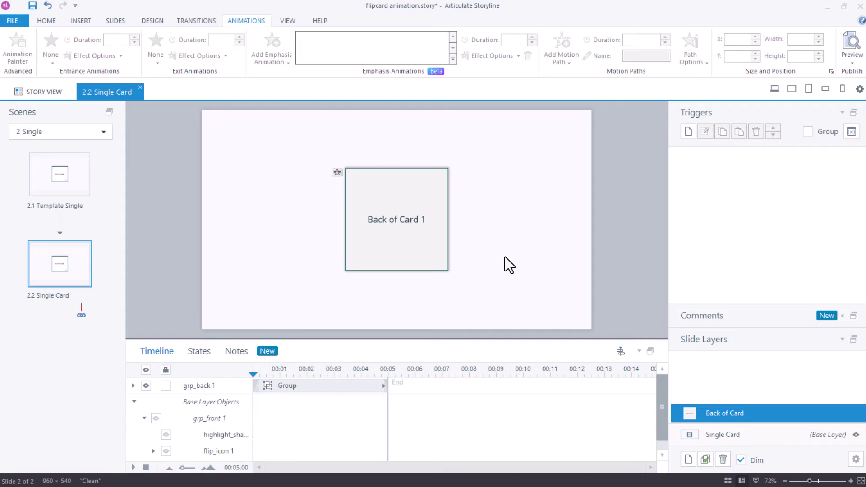
- Add a trigger on the Back of Card layer that pauses this layer's timeline when the timeline reaches 0.3 seconds
click(429, 214)
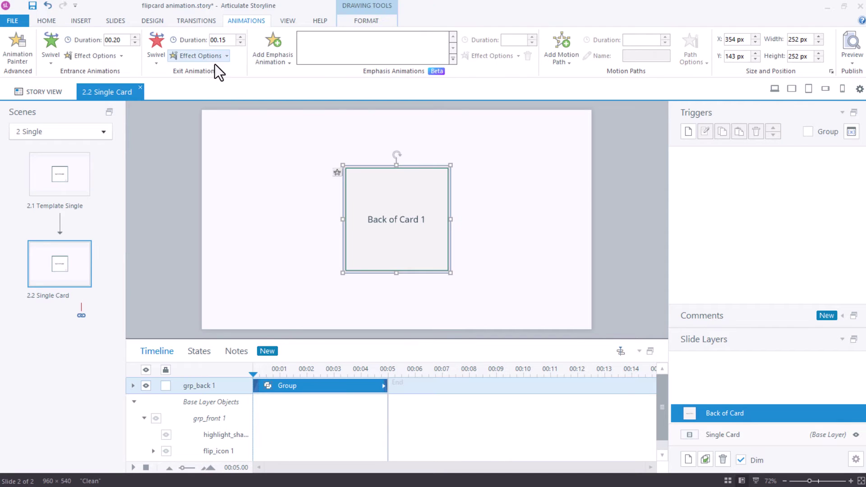
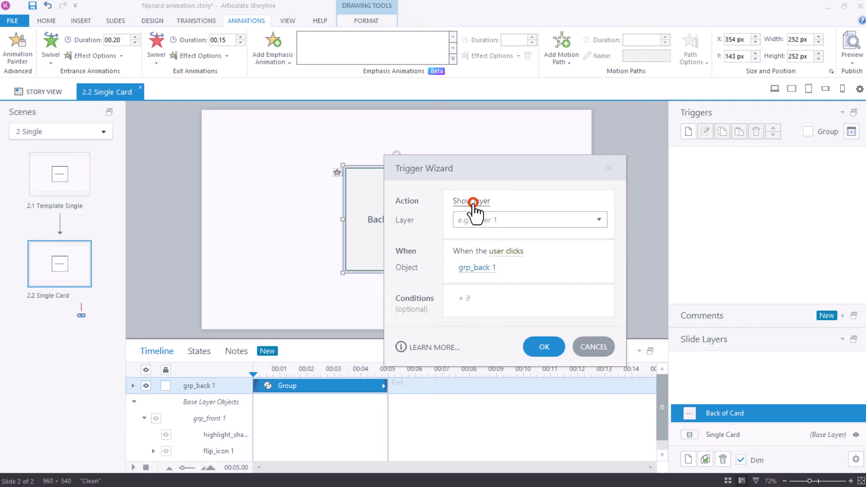
scroll(509, 339, down, 2)
scroll(506, 332, down, 4)
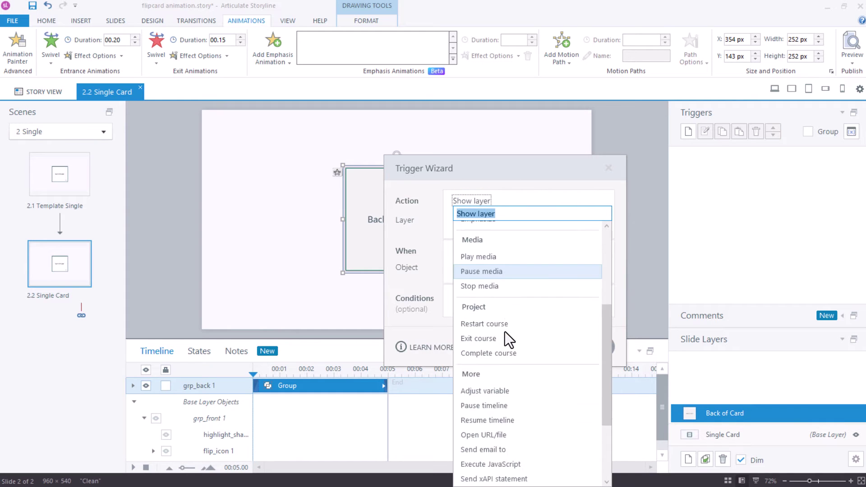
click(485, 382)
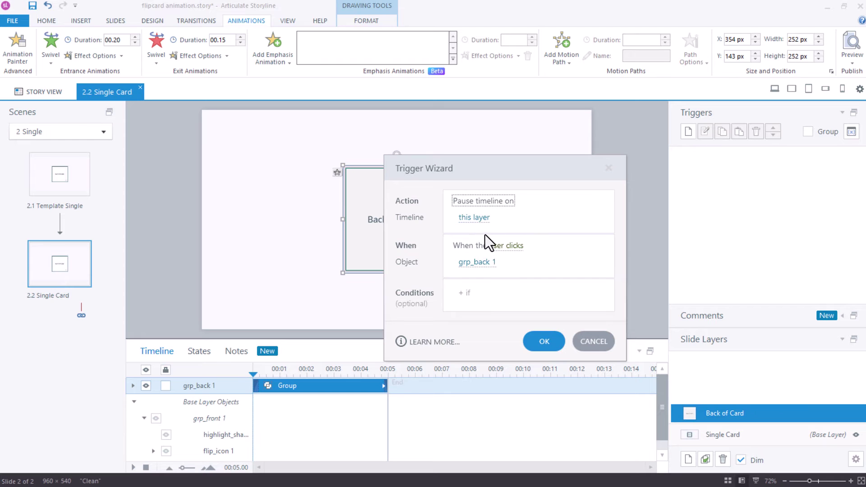
click(501, 248)
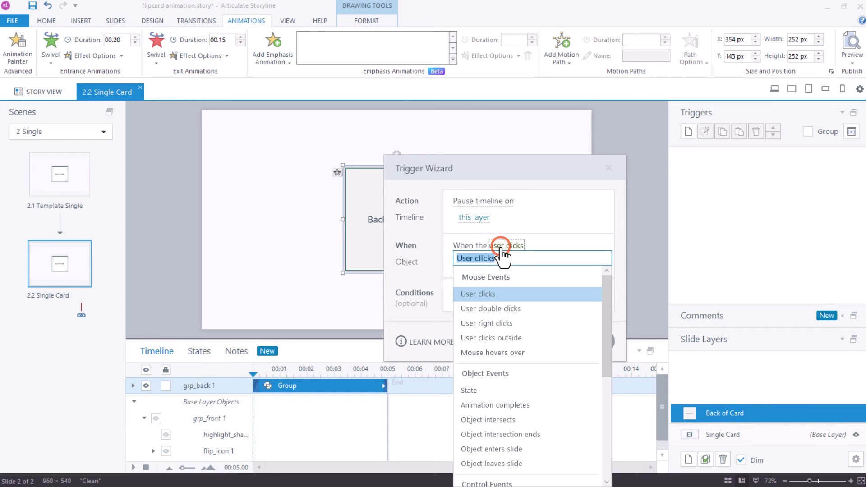
scroll(504, 334, down, 4)
scroll(503, 331, down, 3)
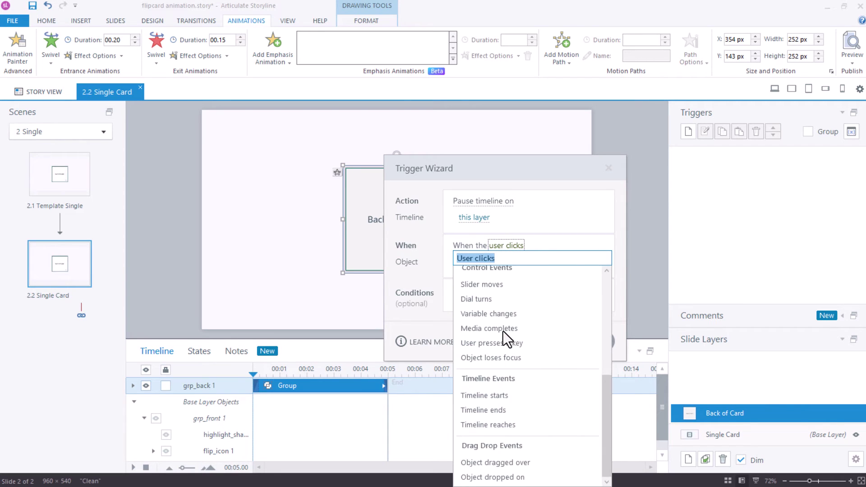
click(494, 427)
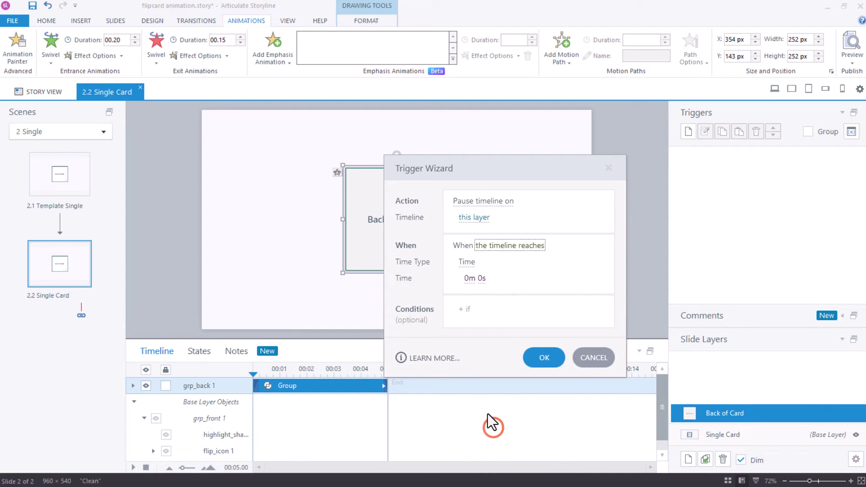
click(481, 279)
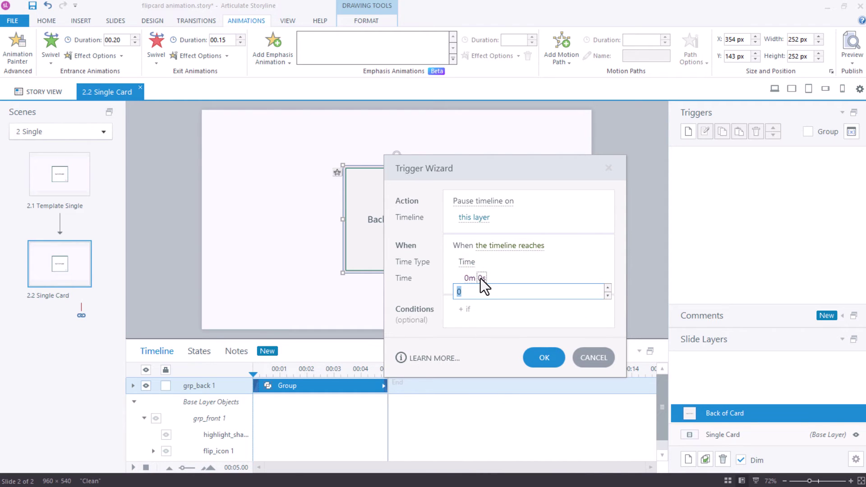
text(0.3)
key(Return)
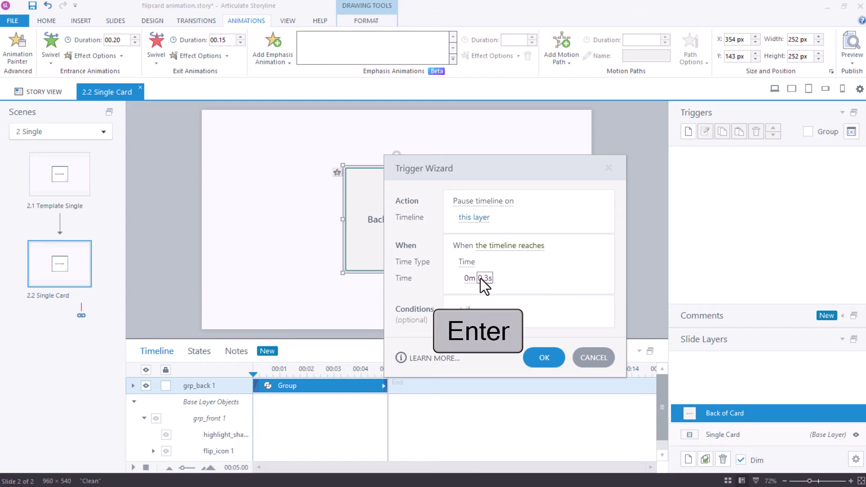
click(550, 358)
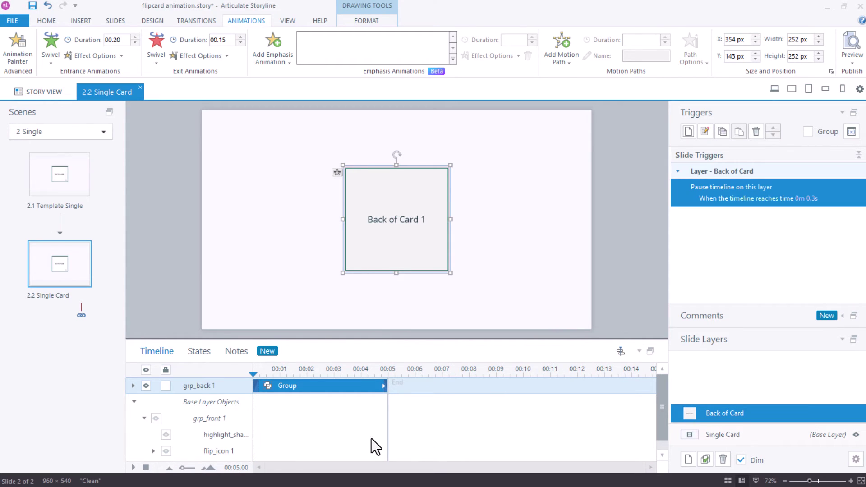
- Shorten the Back of Card layer's timeline to 1 second
click(388, 403)
drag(387, 402, 282, 405)
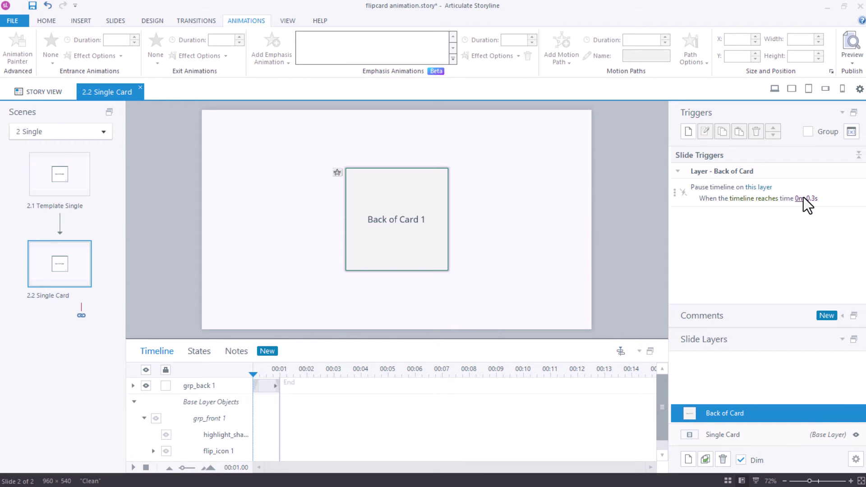
- Start a new trigger with the action Jump to time / cue point, set to 0.75 seconds on this layer
click(689, 132)
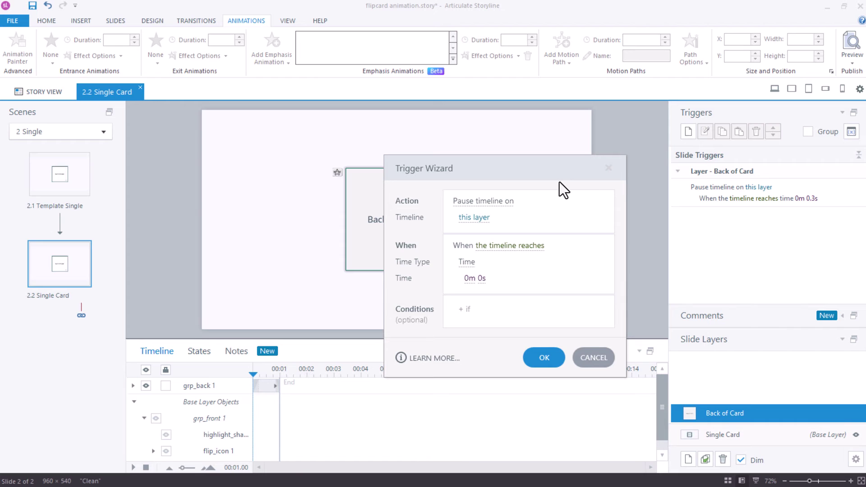
click(482, 202)
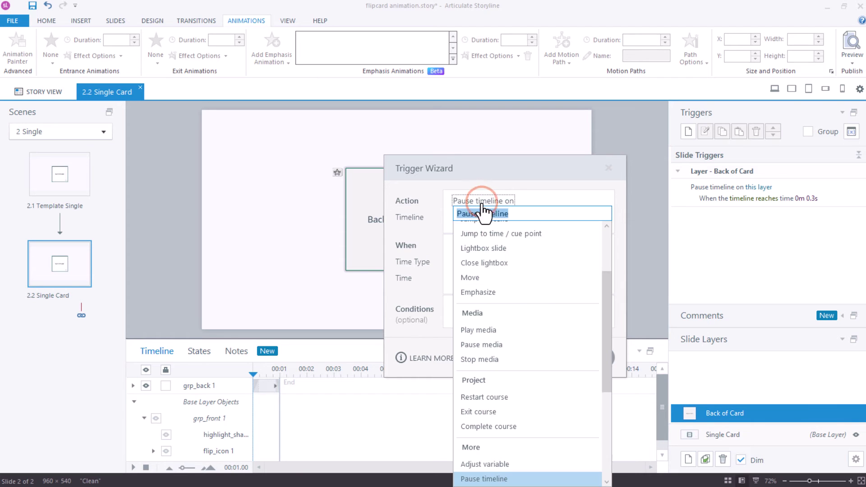
click(492, 235)
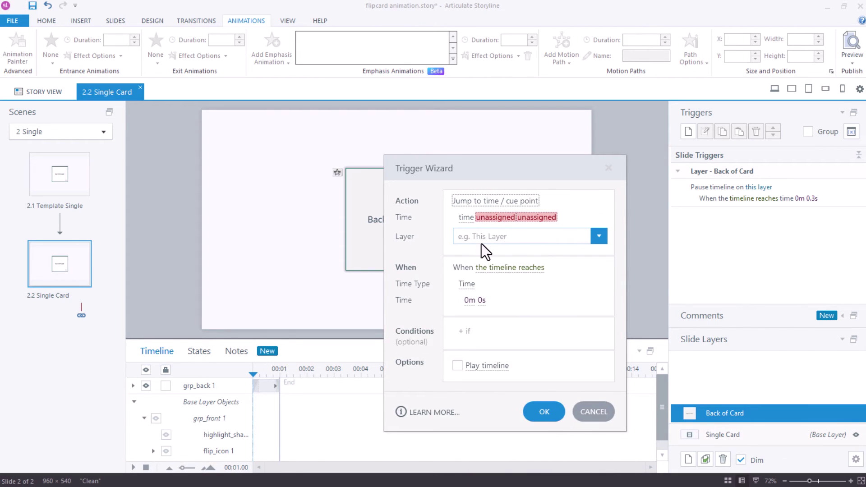
click(598, 236)
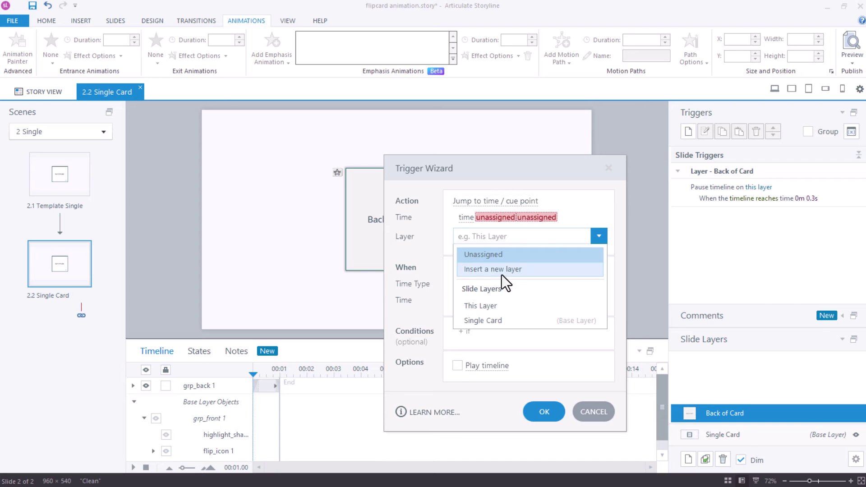
click(492, 305)
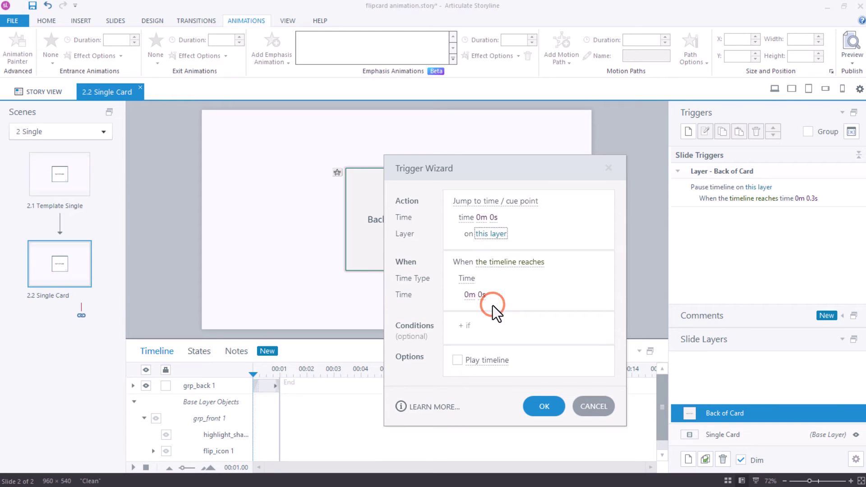
click(494, 218)
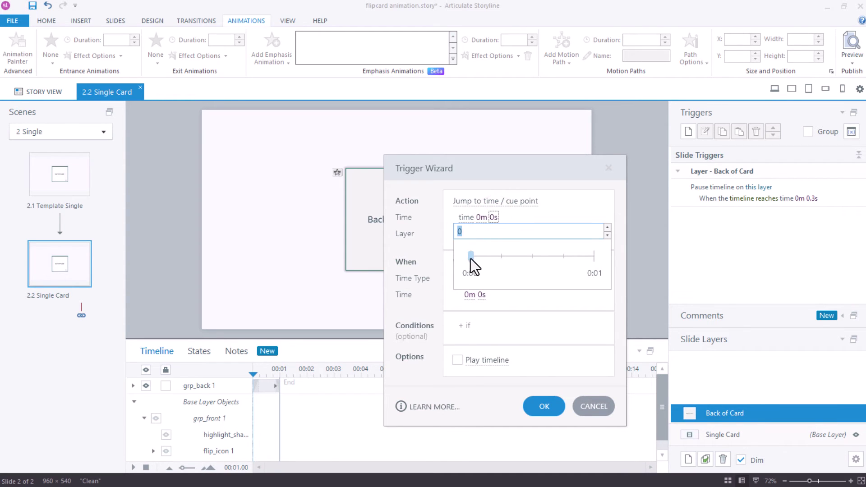
drag(471, 259, 562, 258)
click(497, 334)
click(513, 299)
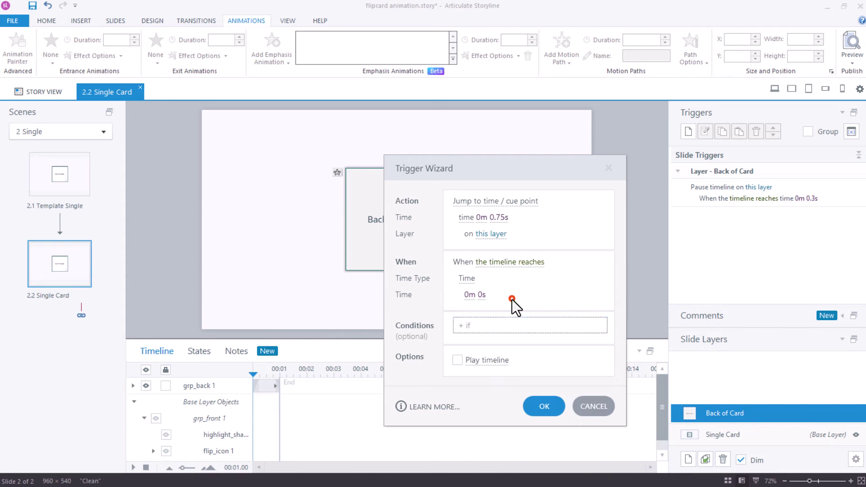
- Make the jump trigger run when the user clicks grp_back 1, with Play timeline enabled, and save it
click(497, 262)
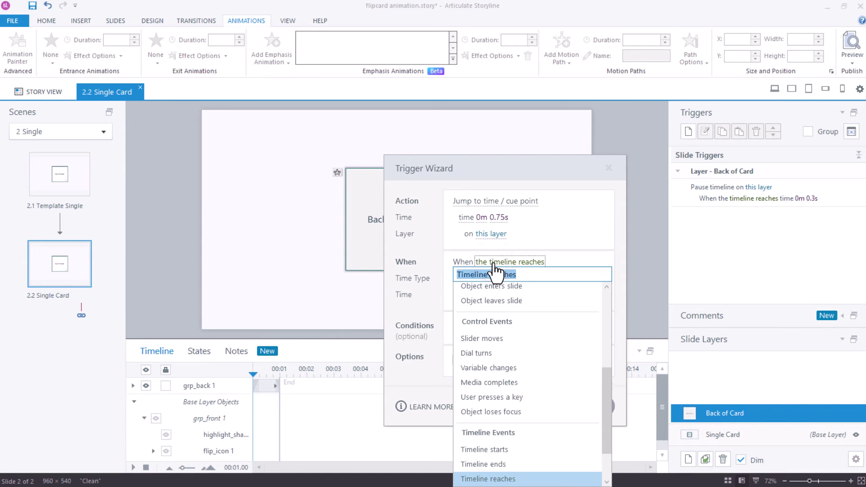
scroll(497, 332, up, 3)
scroll(496, 331, up, 3)
click(483, 311)
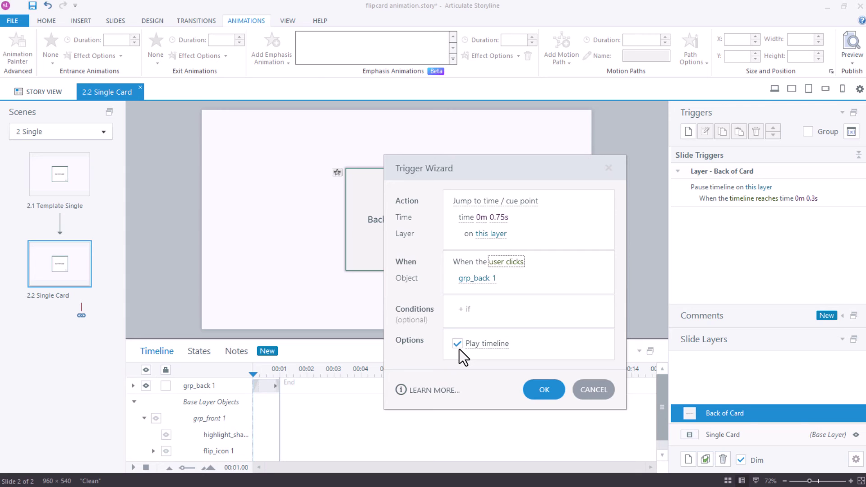
click(538, 390)
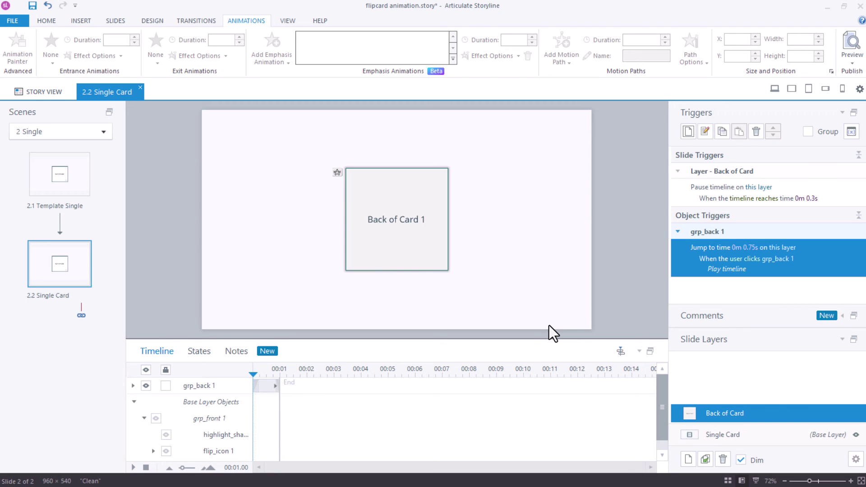
- Preview the Single Card slide, flip the card back and forth several times to test it, and close the preview
click(849, 61)
click(830, 77)
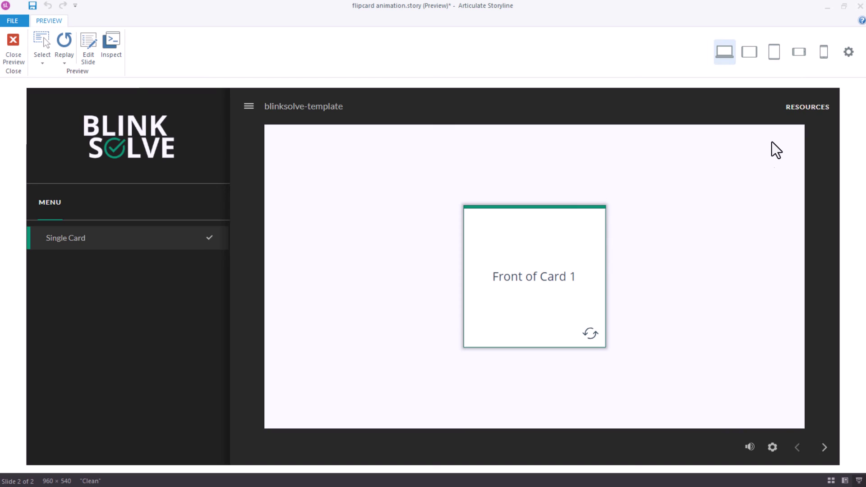
click(538, 256)
click(538, 247)
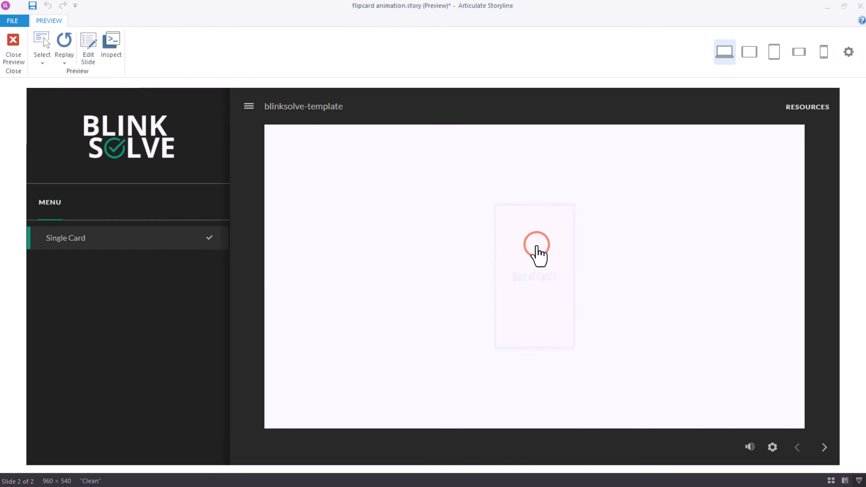
click(538, 256)
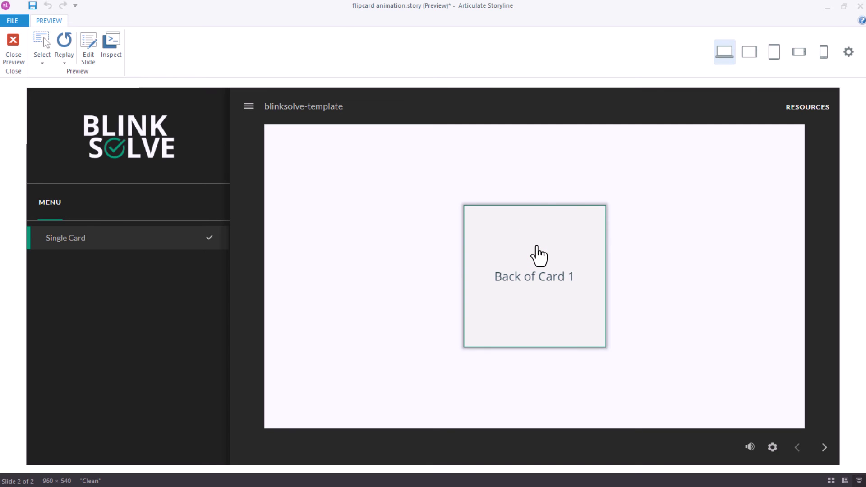
click(537, 247)
click(538, 247)
click(537, 246)
click(537, 246)
click(501, 238)
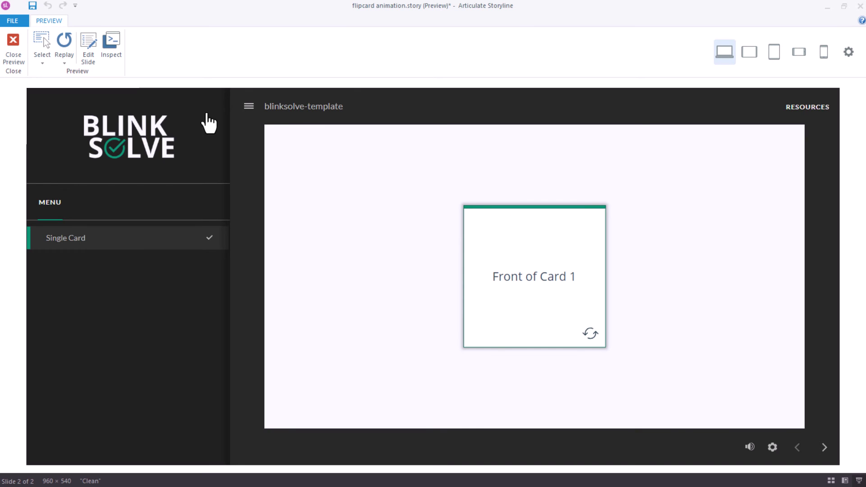
click(23, 44)
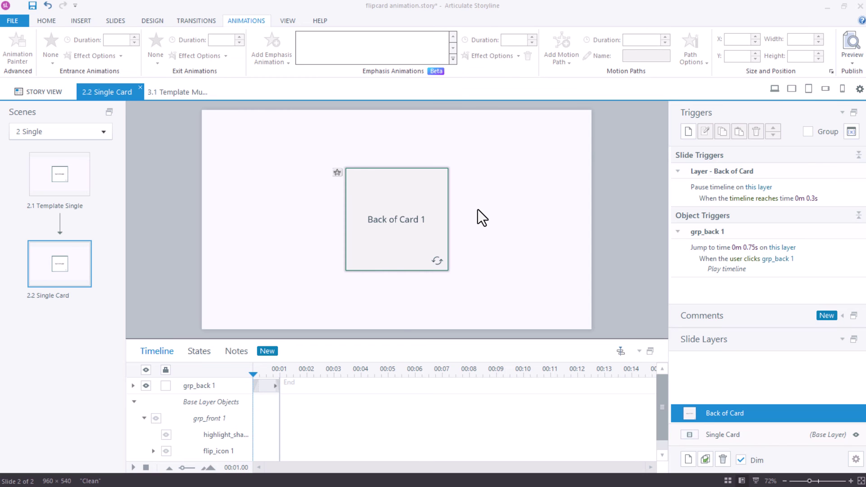
- Examine the 3.1 Template Multiple slide's show-layer triggers and the Back of Card 1 layer's triggers, base layer object visibility and layer properties
click(166, 93)
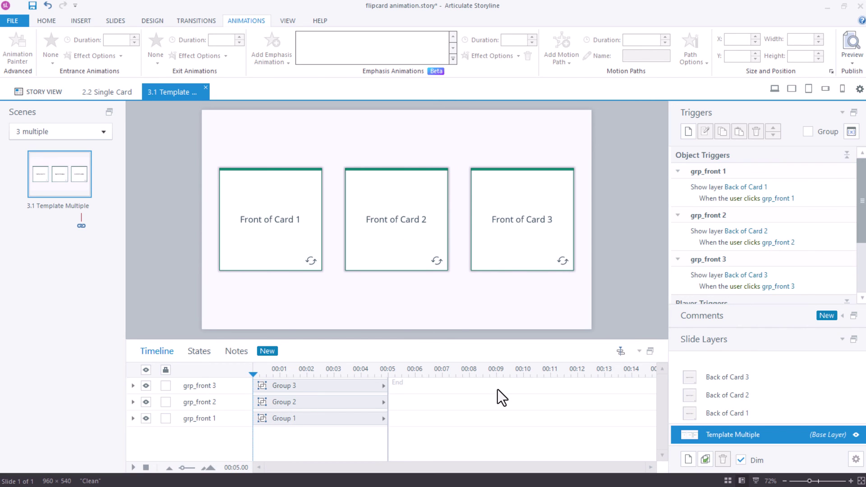
click(733, 415)
click(719, 436)
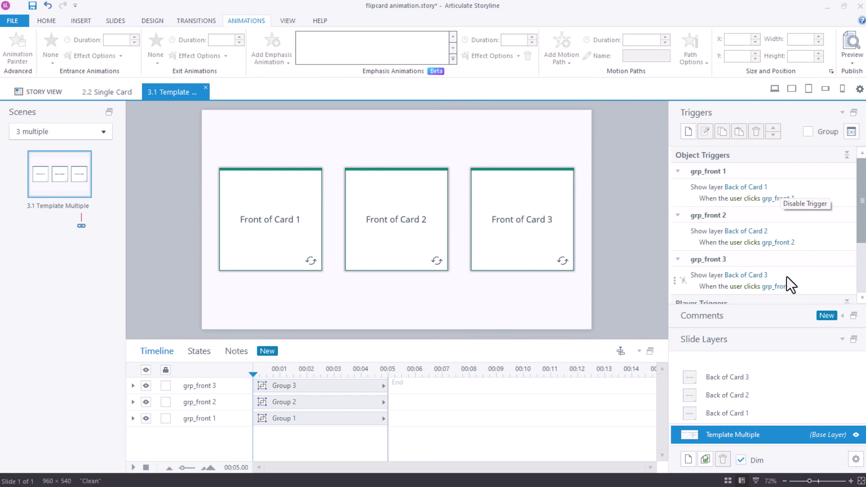
scroll(754, 253, down, 3)
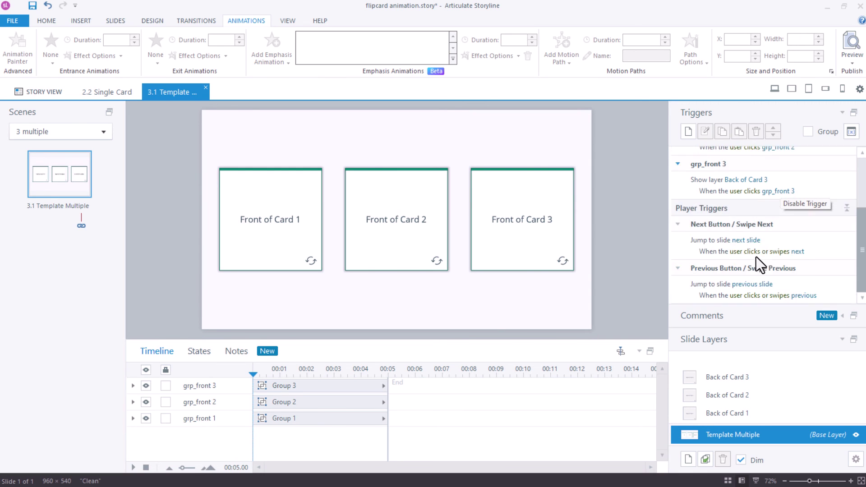
scroll(761, 266, up, 3)
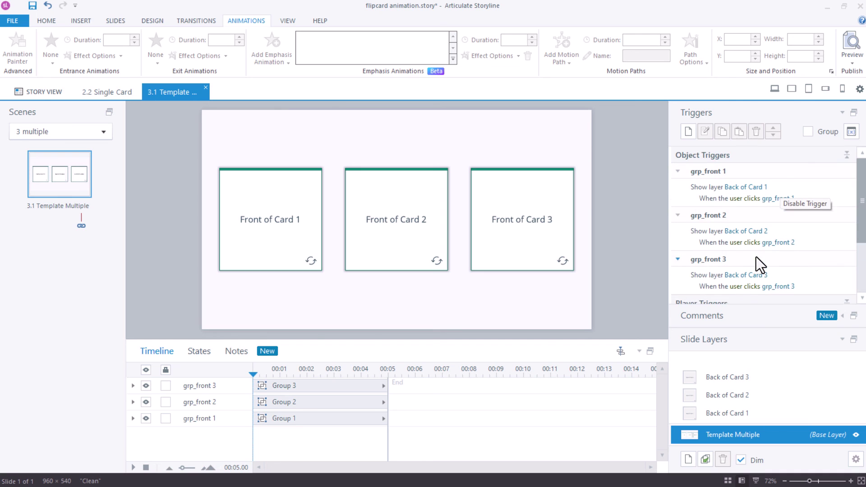
click(732, 414)
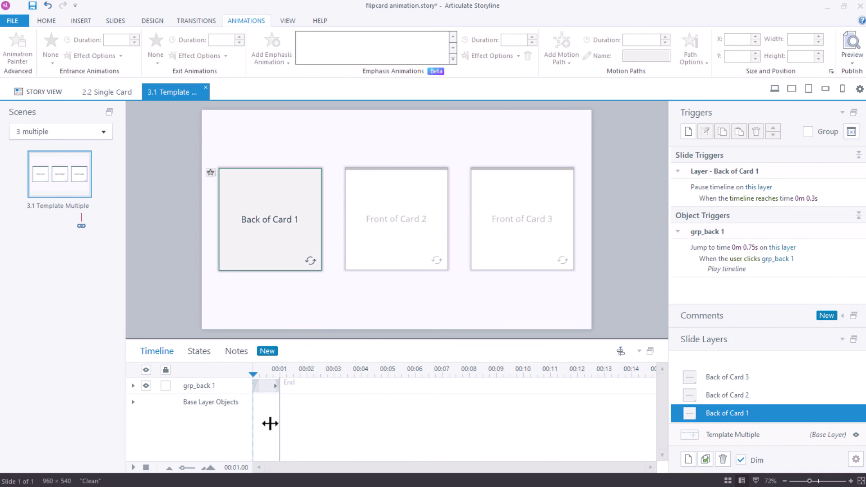
click(134, 403)
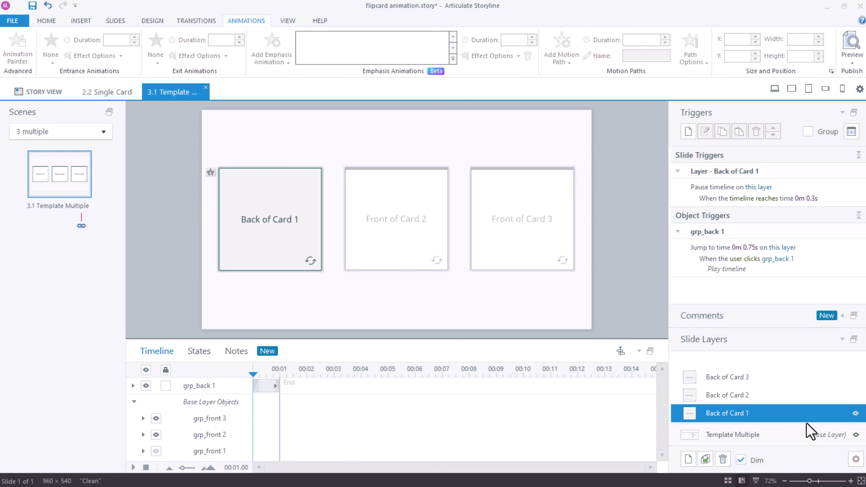
click(859, 465)
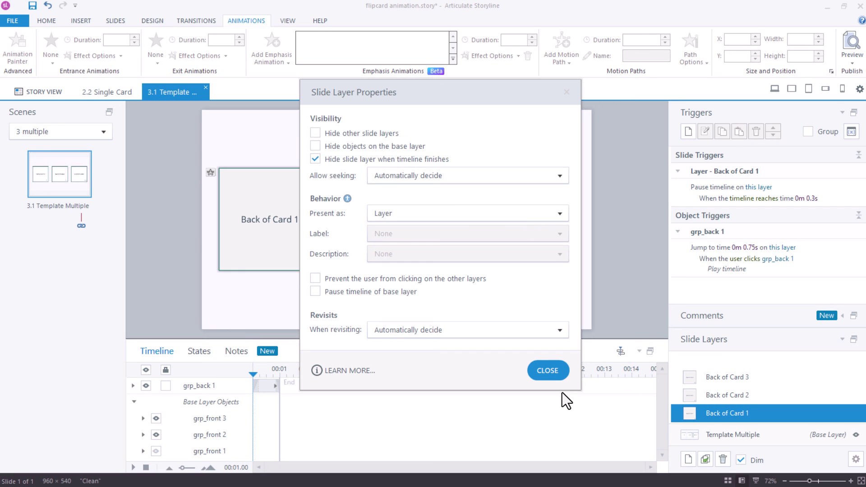
click(552, 374)
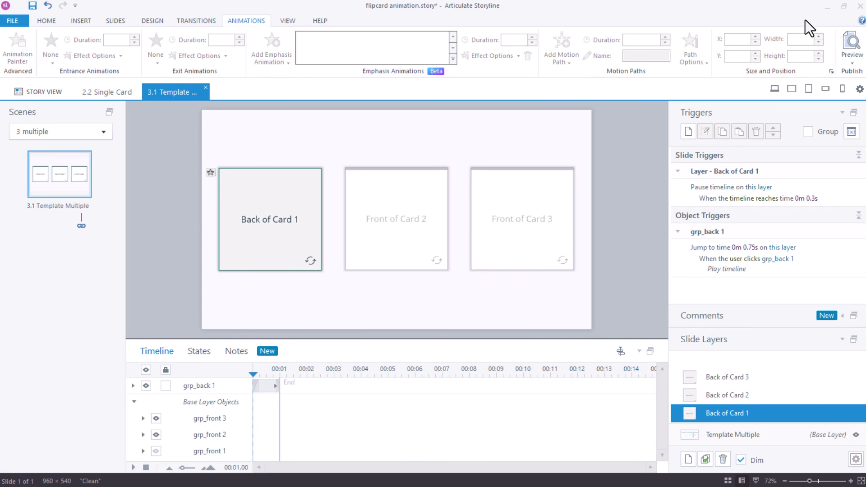
- Preview the Template Multiple slide and flip cards 1 and 2 independently to test their animations
click(853, 63)
click(840, 77)
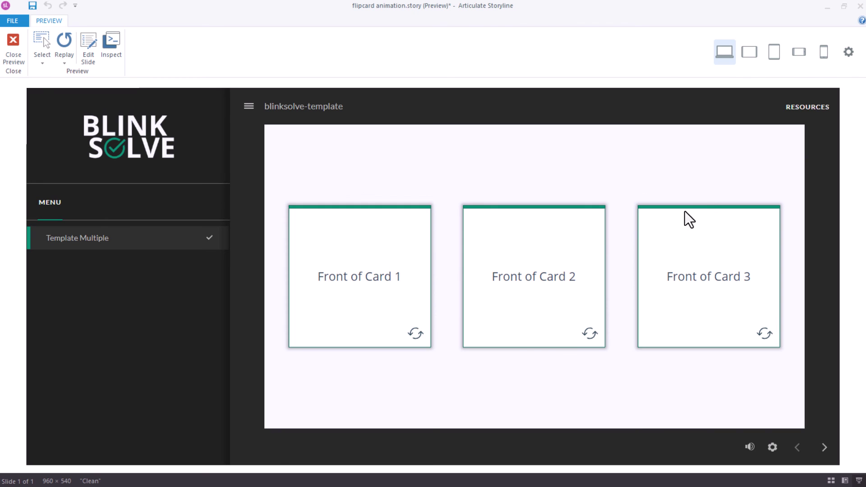
click(318, 270)
click(379, 253)
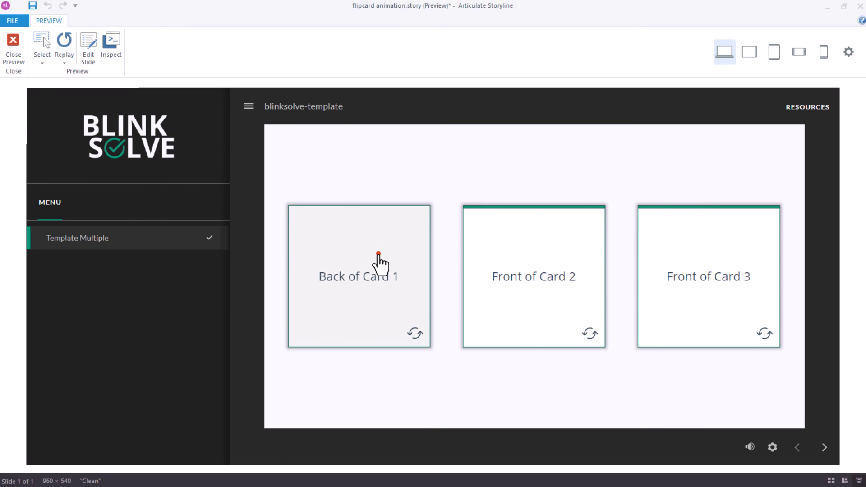
click(519, 252)
click(366, 264)
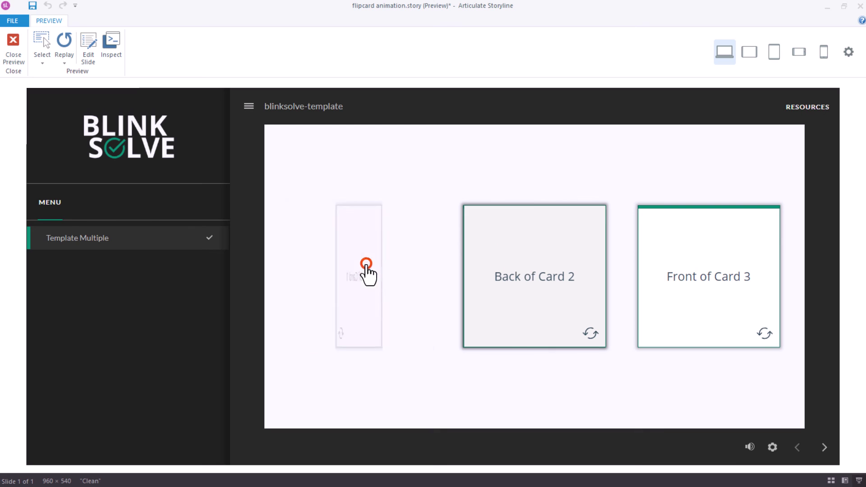
click(580, 264)
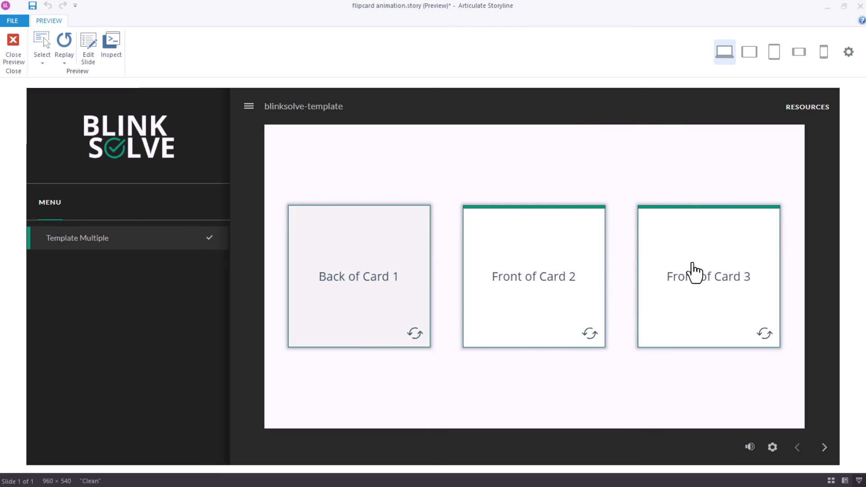